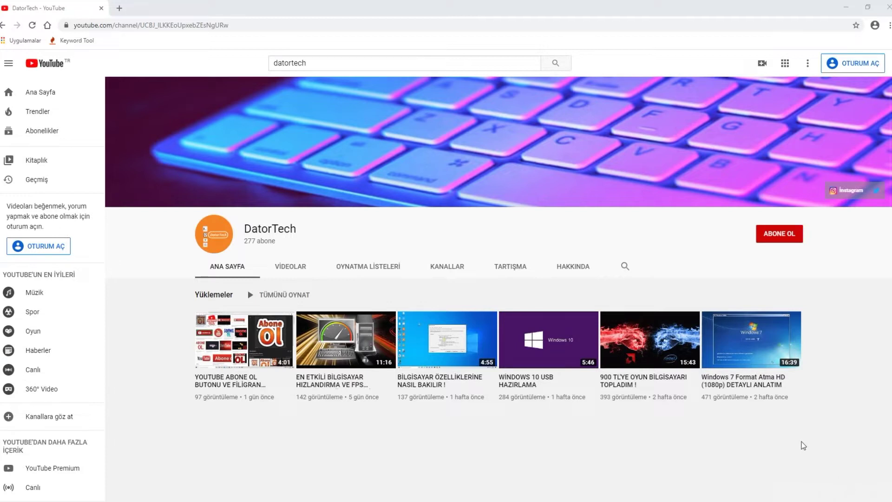
Step: Search Google for "driverpack" in a new browser tab and open the Turkish DriverPack Solution site on drp.su
click(120, 10)
click(385, 203)
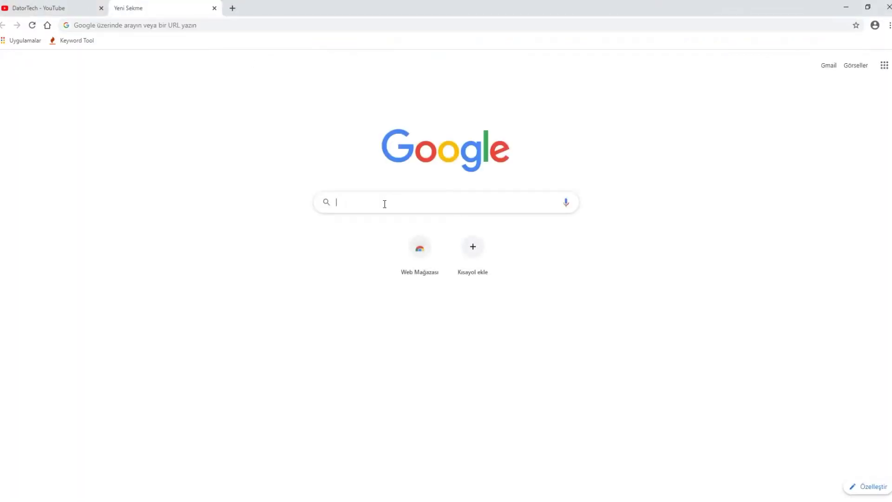
text(drıver)
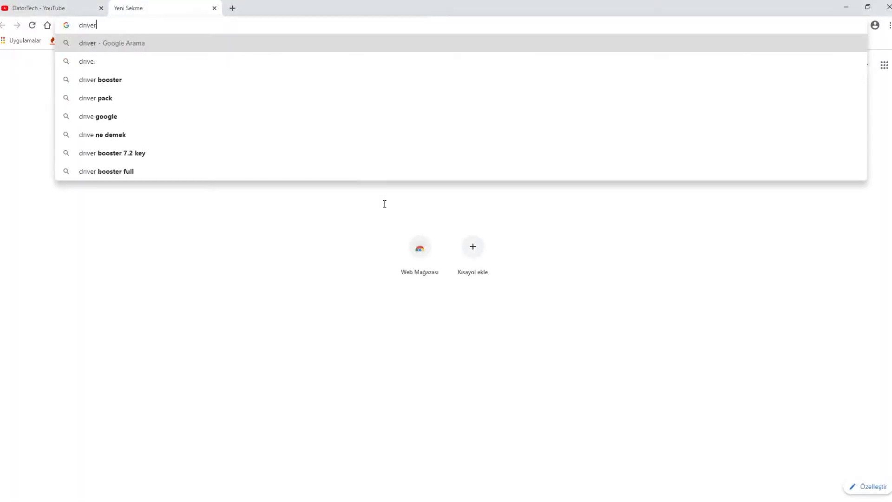
text(pack)
key(Return)
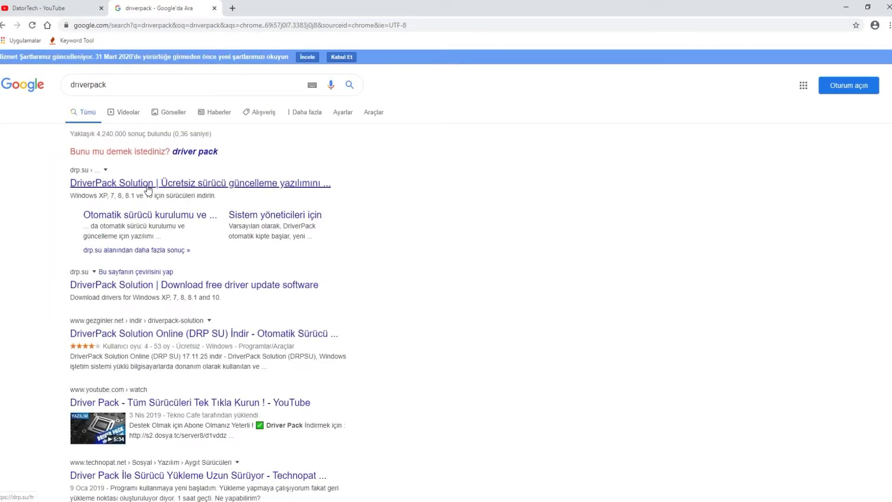
click(148, 185)
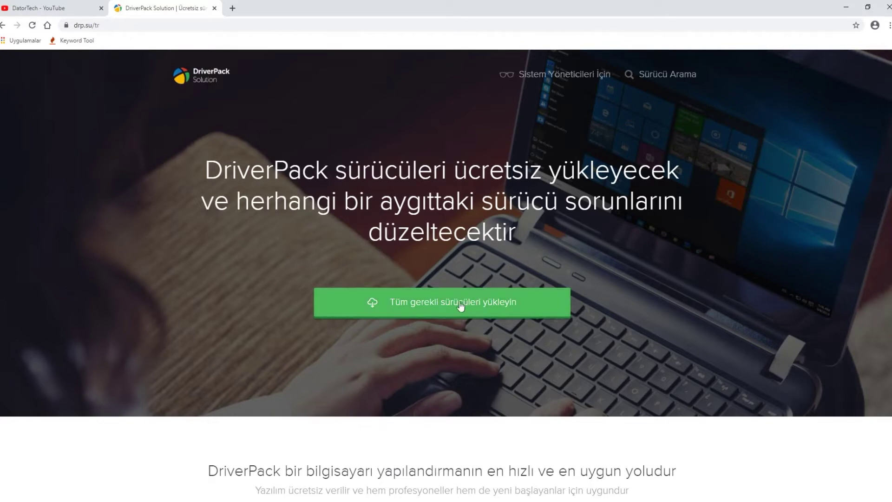
Step: Download the DriverPack-17-Online installer from the site and show the downloaded file in its folder
click(474, 307)
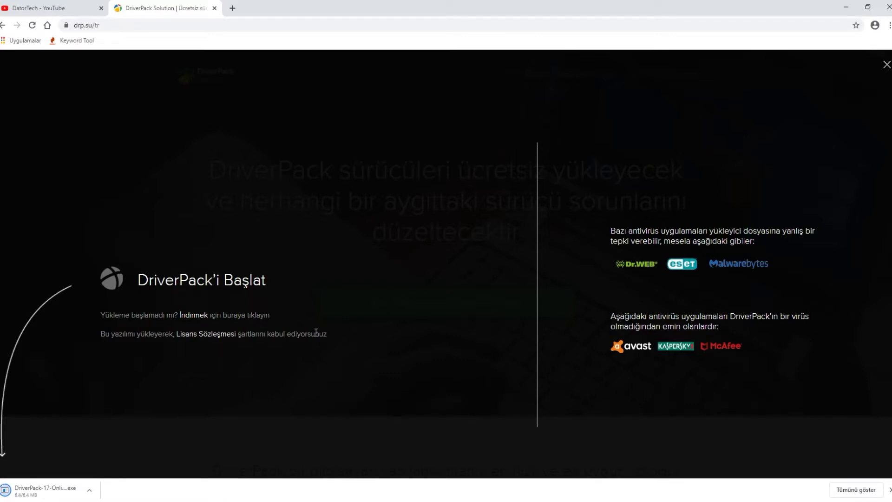
right_click(43, 491)
click(73, 469)
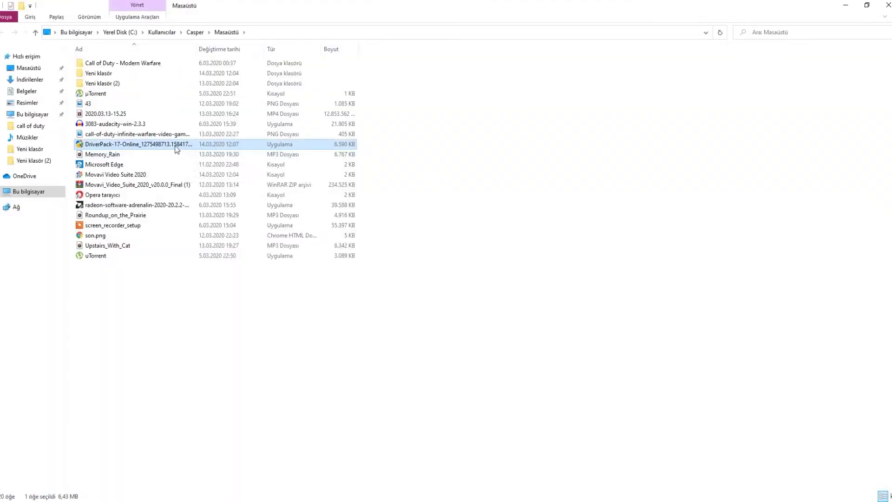
Step: Launch the downloaded DriverPack-17-Online application from the desktop folder and minimize the windows covering the screen
right_click(175, 145)
click(198, 165)
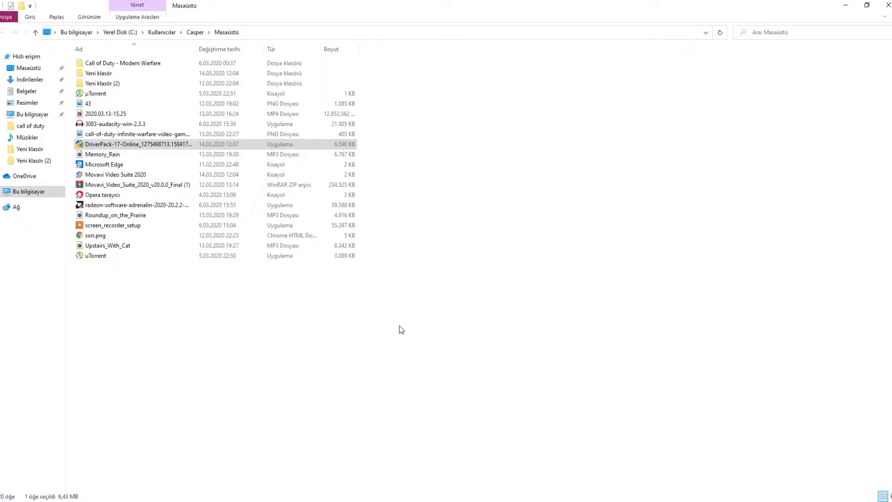
click(843, 7)
click(846, 7)
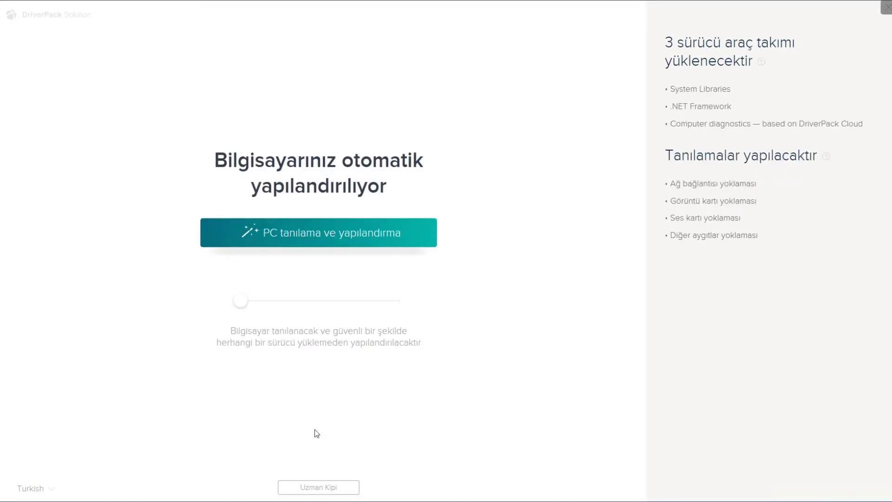
Step: Switch DriverPack to expert mode (Uzman Kipi) and deselect the whole driver toolkits group (Sürücü araç takımları)
click(307, 489)
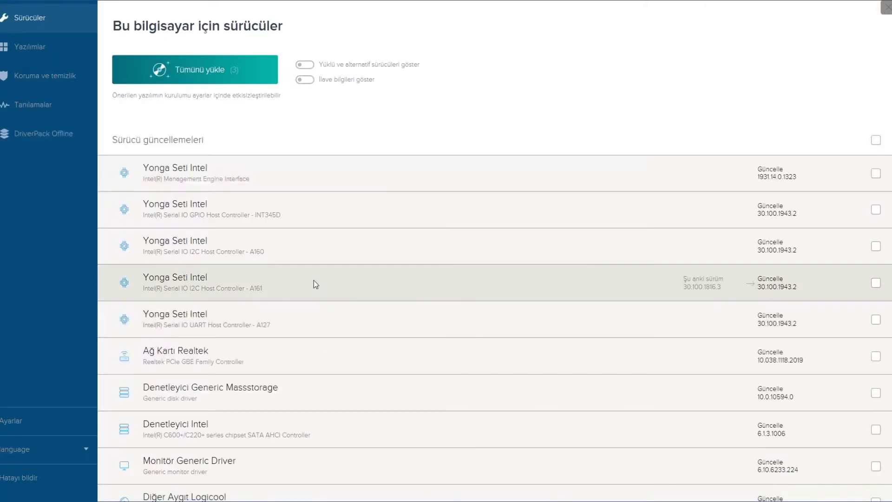
scroll(520, 260, down, 2)
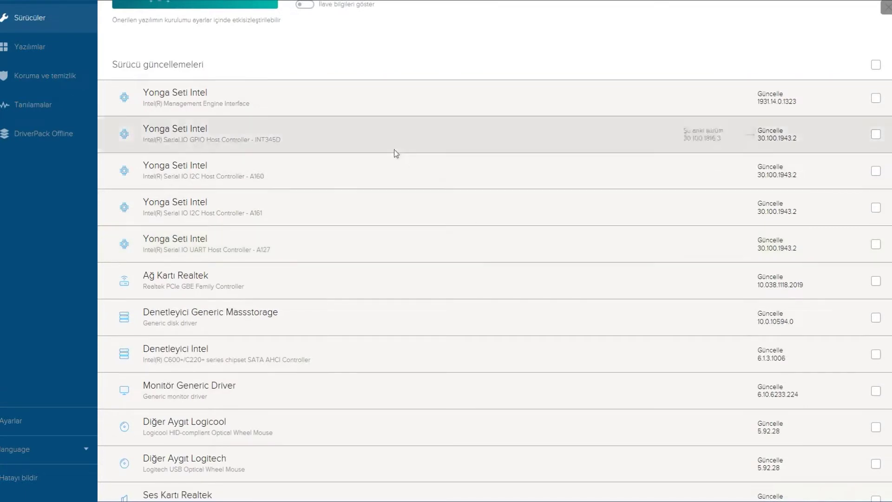
scroll(394, 152, up, 2)
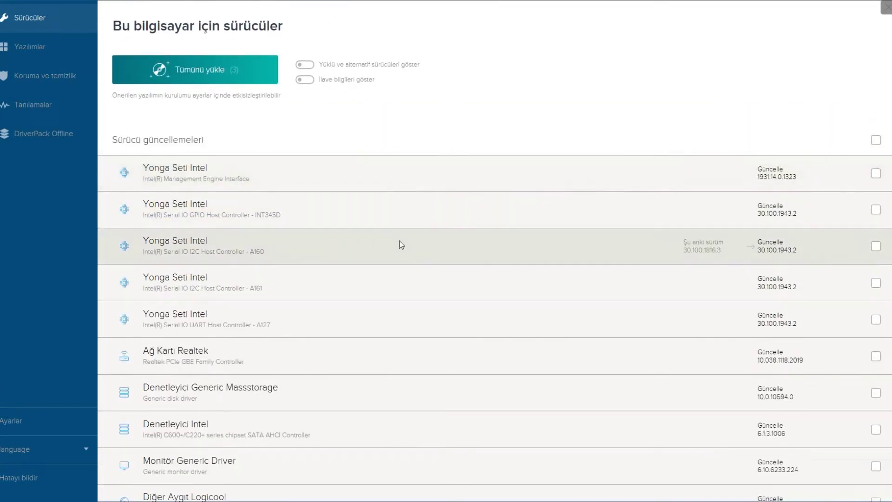
scroll(400, 242, down, 5)
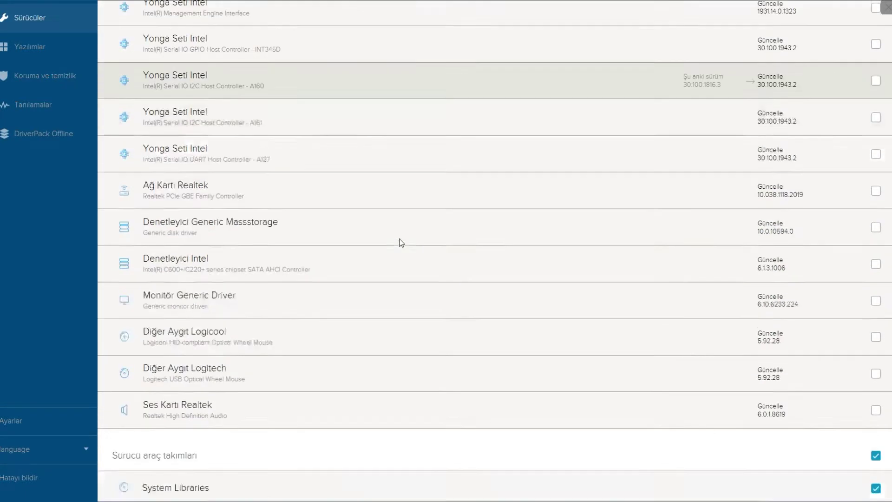
scroll(293, 177, down, 3)
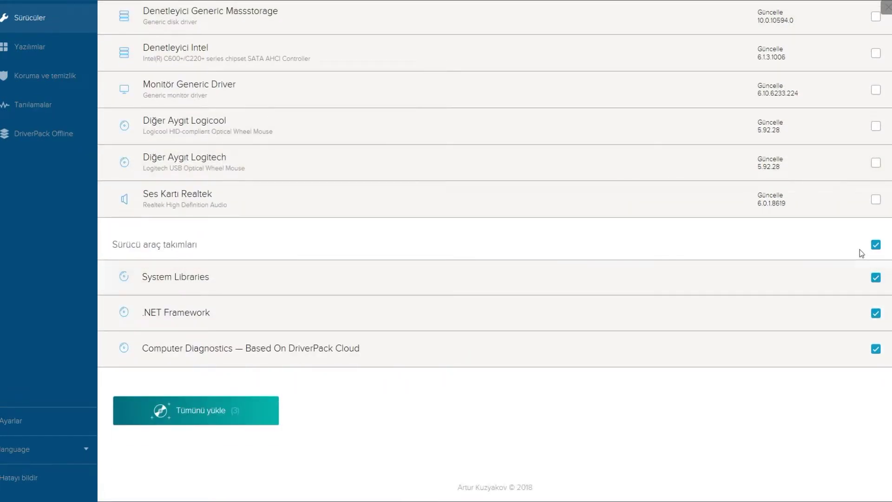
click(875, 245)
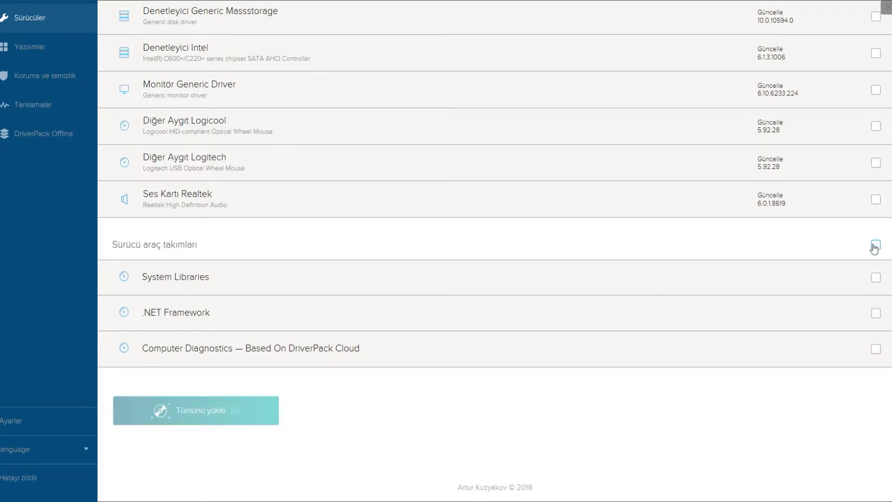
Step: Select the .NET Framework and System Libraries toolkits individually and deselect both again
click(876, 314)
click(877, 278)
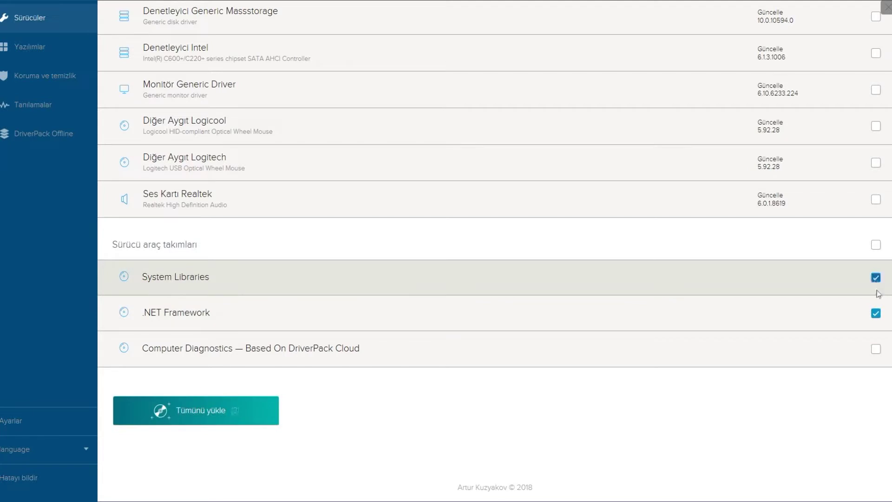
click(877, 313)
click(877, 278)
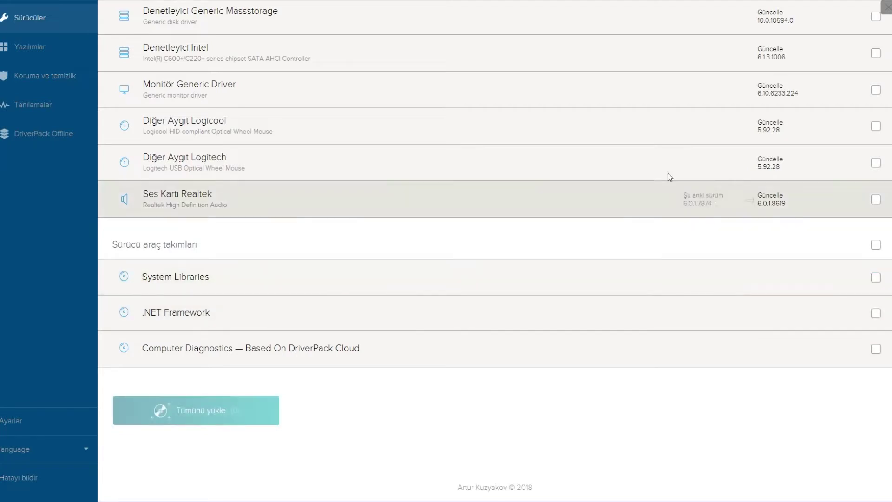
Step: Examine the list of available driver updates for this computer and the driver toolkits group below it
scroll(371, 143, up, 8)
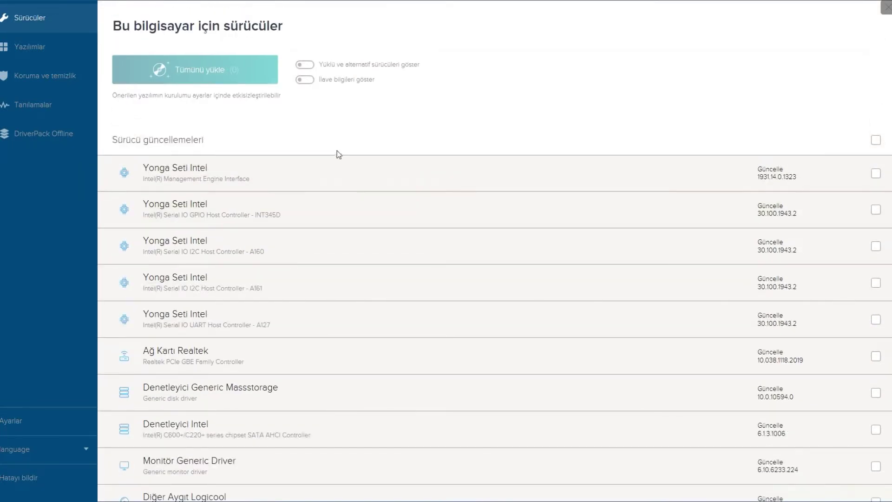
scroll(331, 193, down, 6)
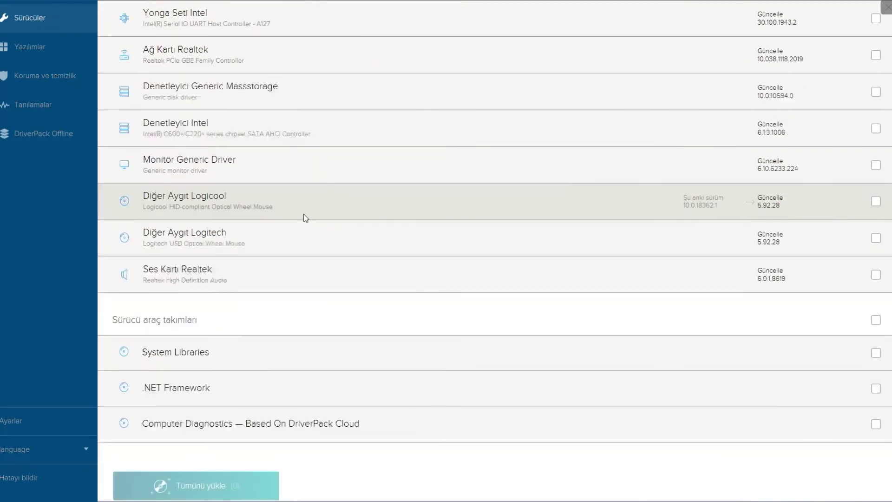
scroll(289, 203, up, 2)
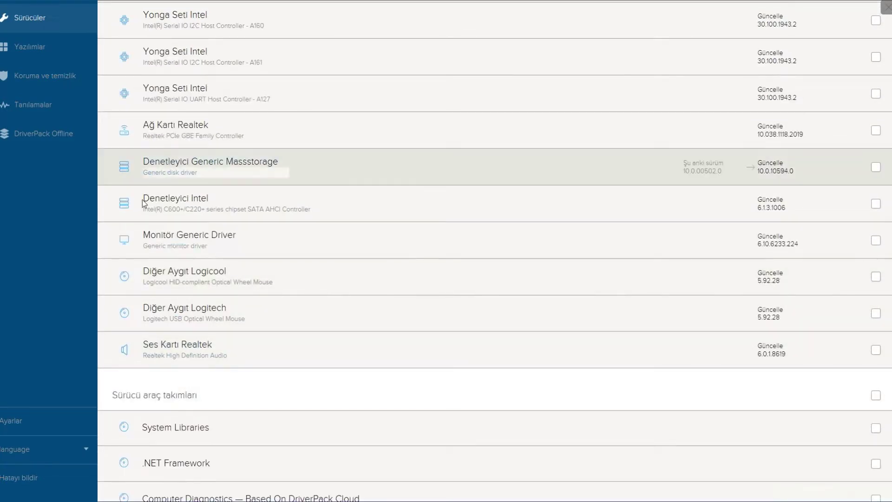
drag(113, 396, 231, 396)
click(232, 398)
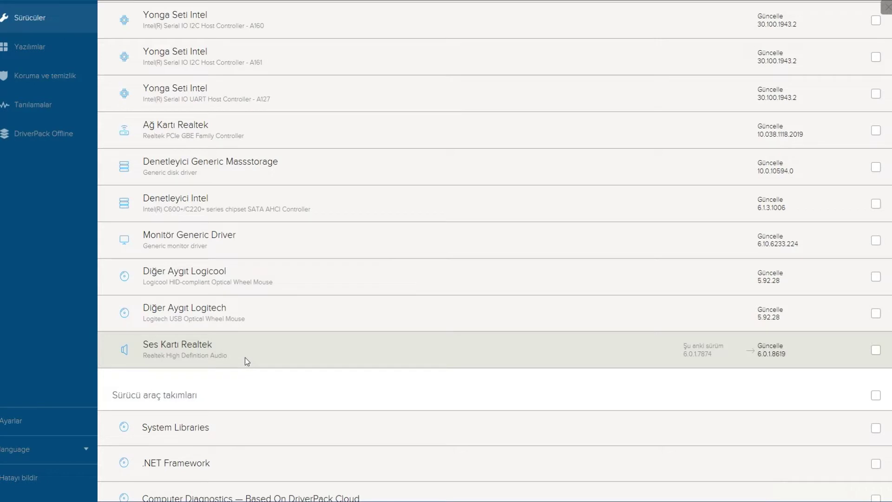
scroll(199, 288, up, 4)
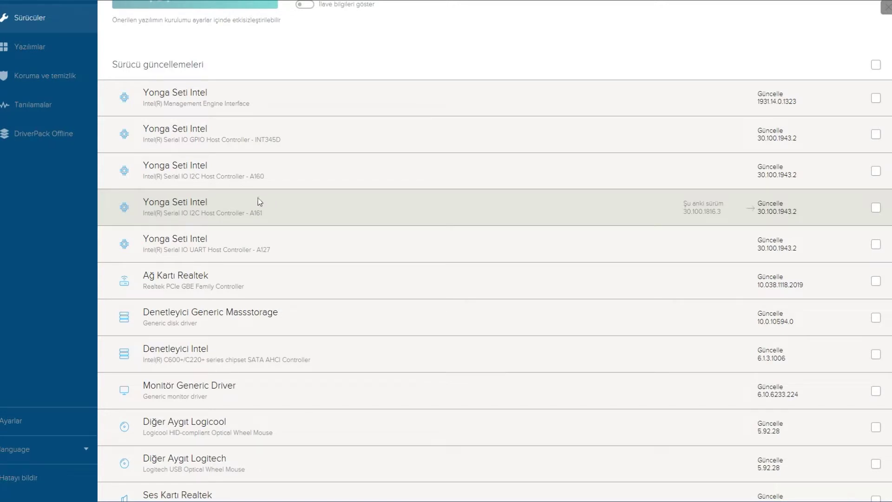
scroll(202, 104, up, 2)
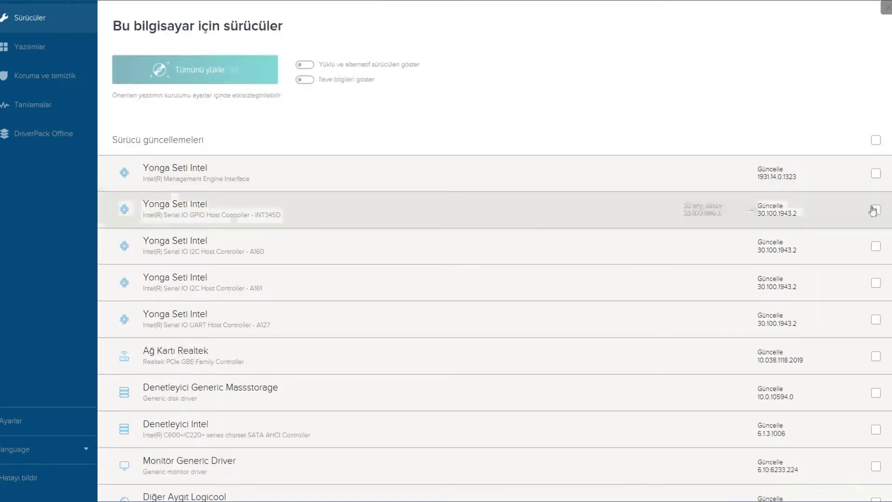
scroll(832, 254, down, 4)
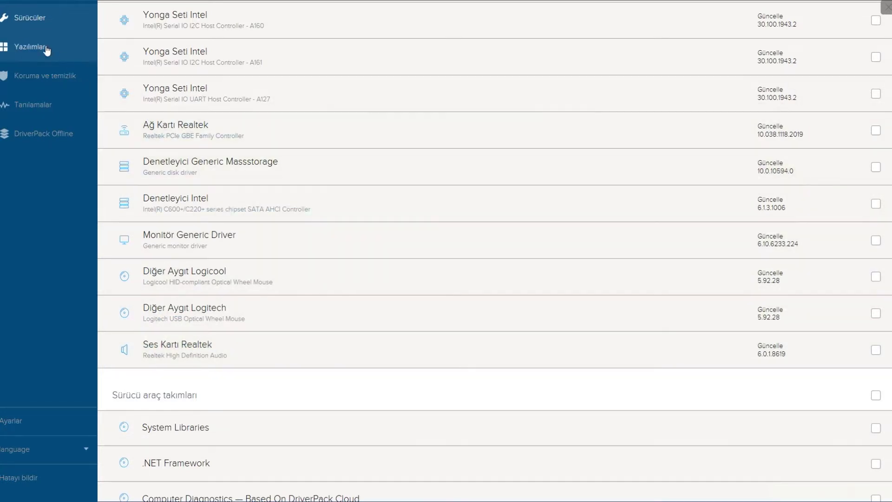
Step: Look through the recommended software list, the protection and cleaning page and the diagnostics page, and return to the drivers list
click(44, 48)
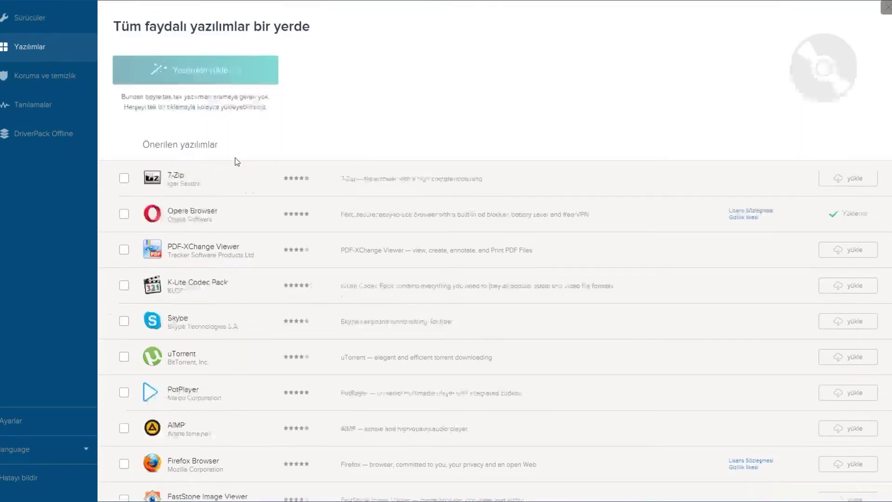
scroll(235, 157, down, 2)
scroll(235, 158, down, 2)
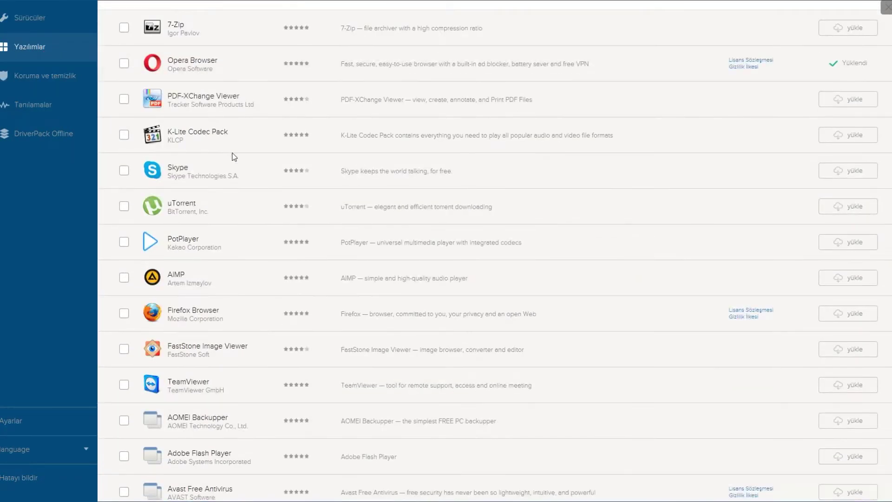
scroll(241, 154, down, 4)
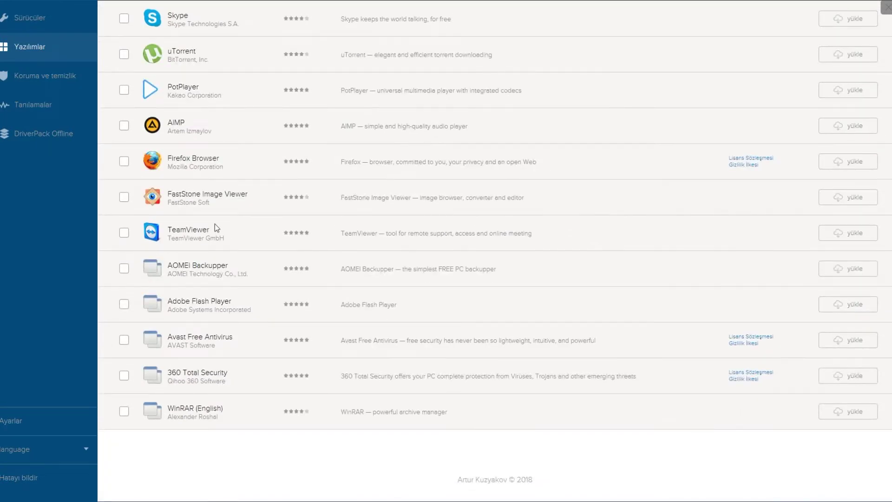
scroll(214, 224, up, 6)
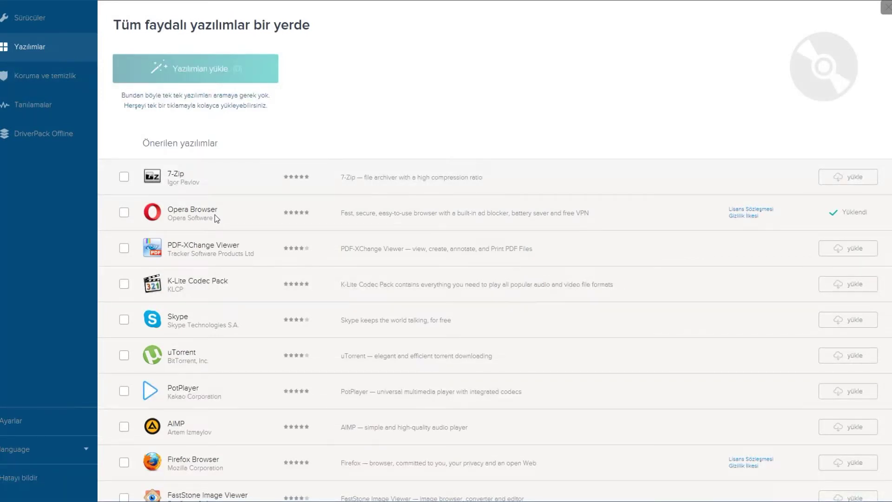
click(67, 79)
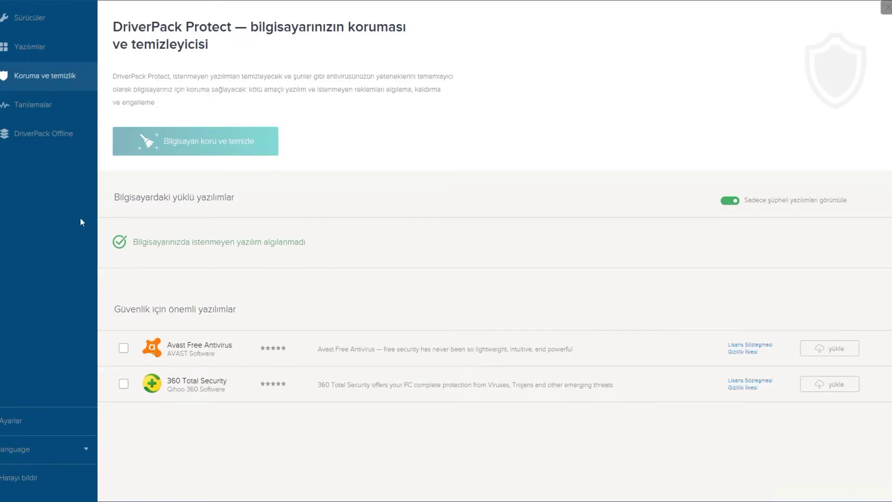
click(60, 102)
click(36, 24)
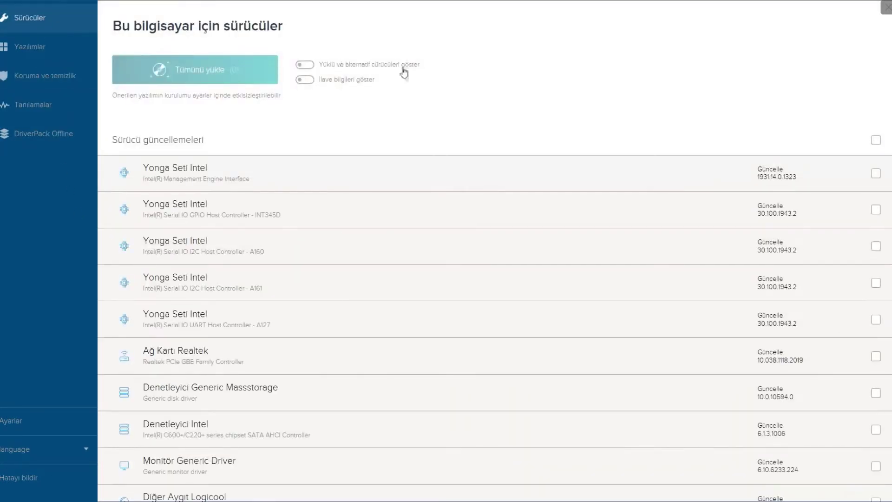
Step: Close DriverPack and replace the DriverPack website tab in the browser with a new empty tab
click(888, 12)
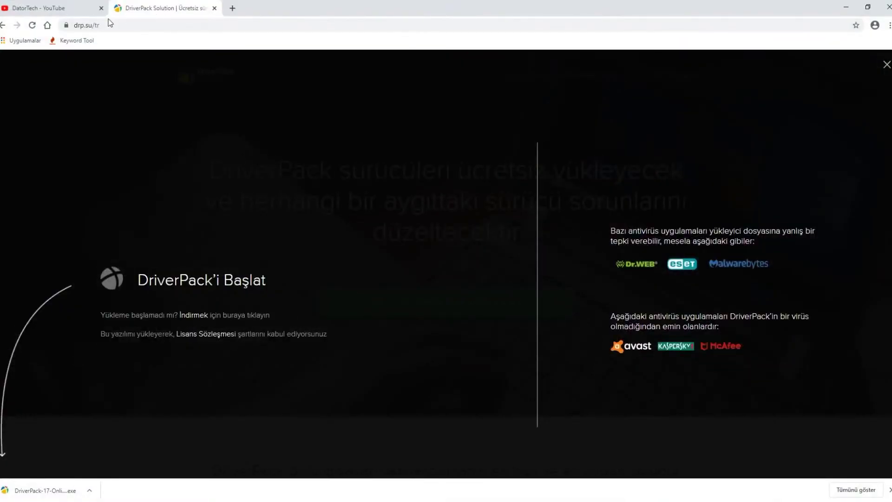
click(233, 8)
click(215, 8)
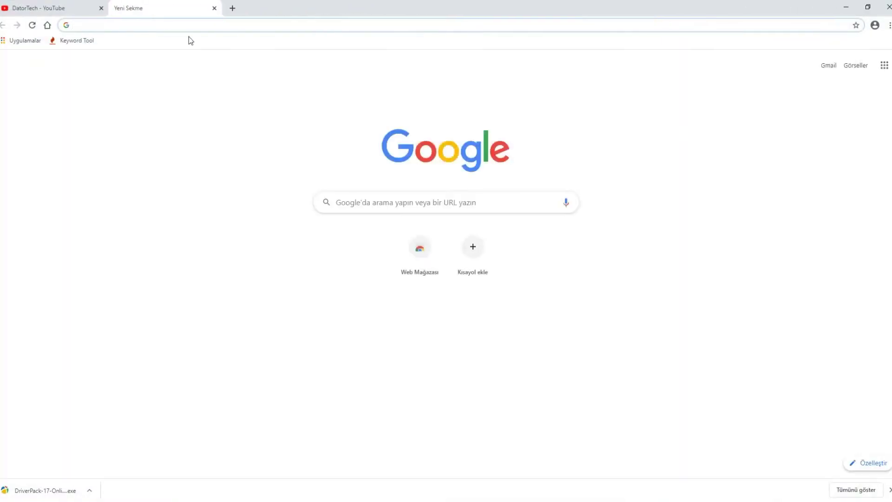
Step: Search Google for "driver booster" and open the Driver Booster download page on iobit.com
click(349, 199)
text(driver b)
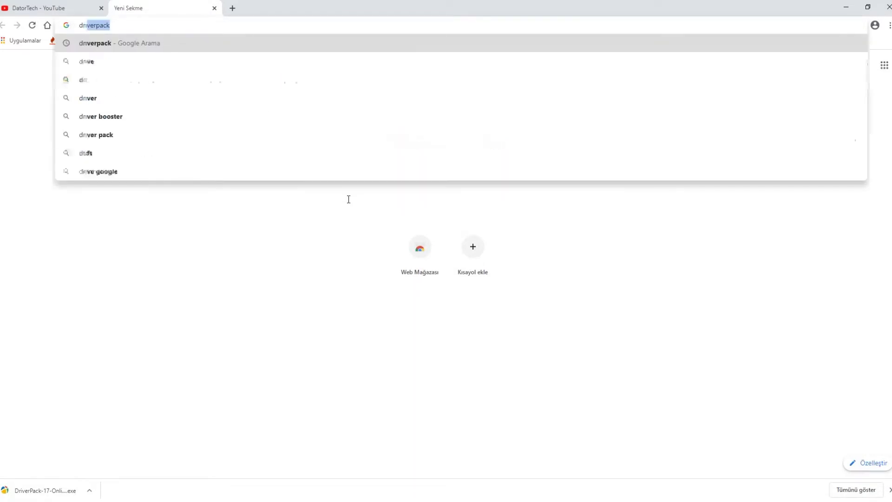
text(ooster)
key(Return)
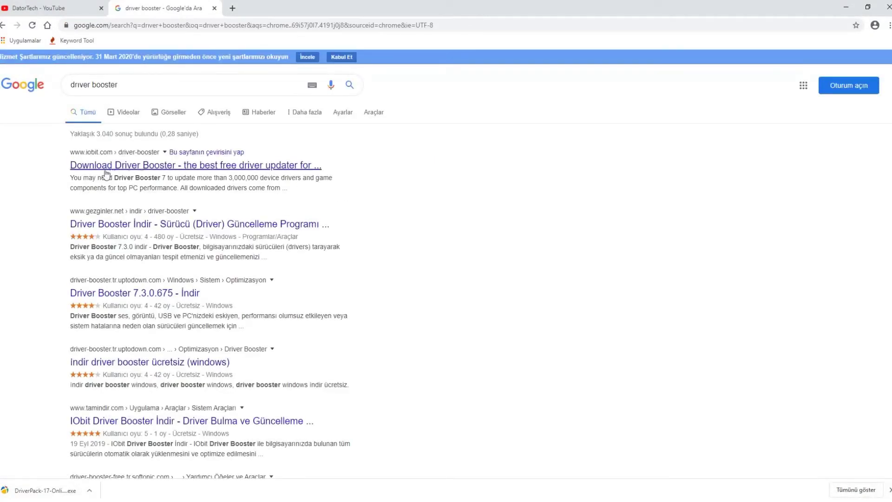
drag(313, 176, 153, 168)
click(9, 175)
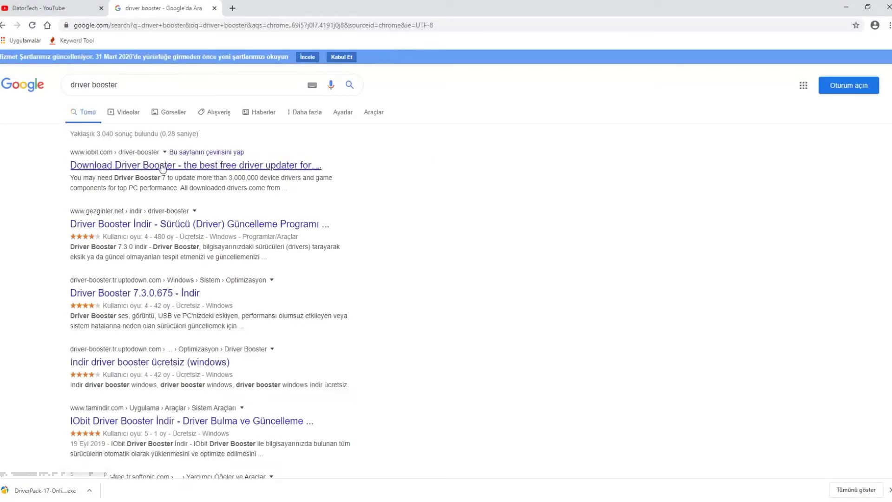
click(163, 168)
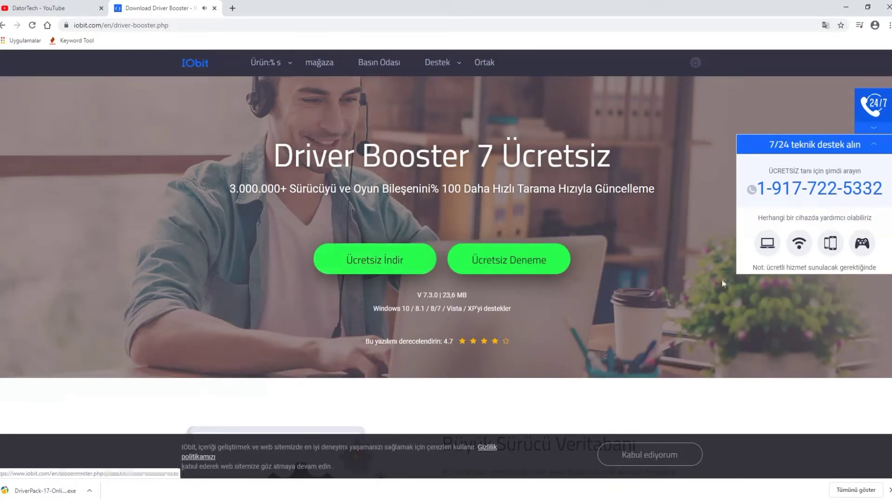
Step: Start the free Driver Booster download from the IObit page, close the leftover IObit tab, and download the Windows version from Softonic
click(400, 263)
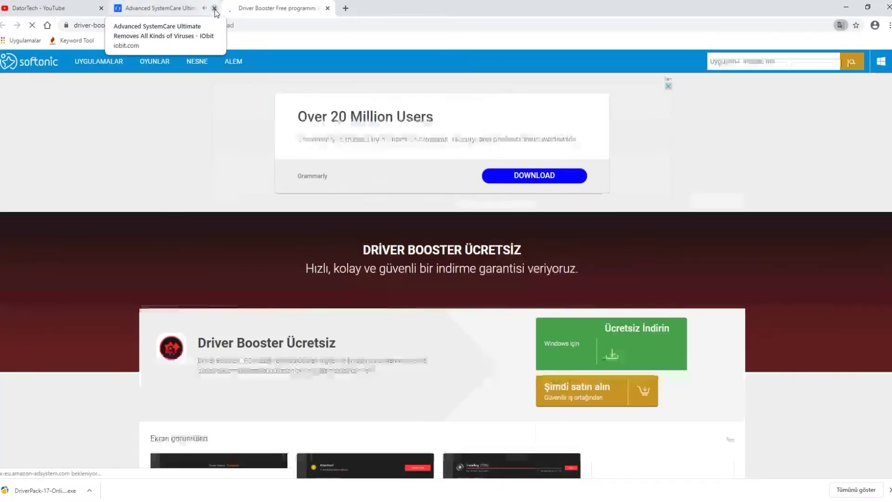
click(215, 8)
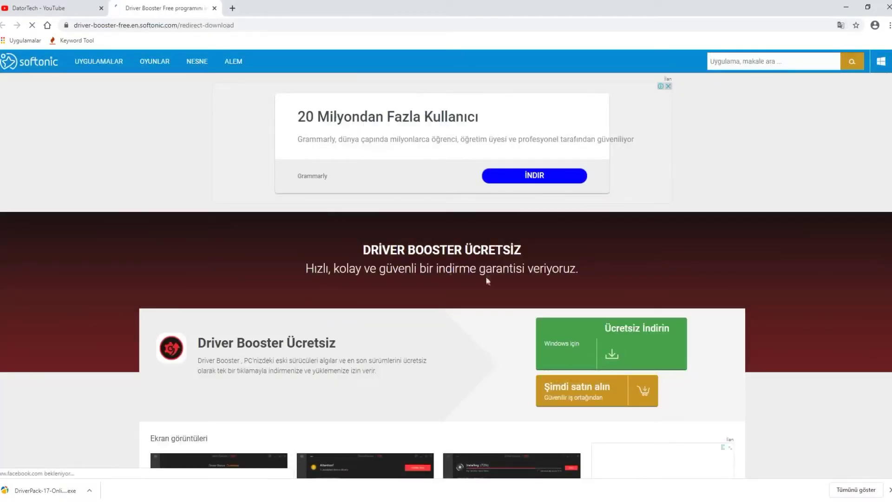
scroll(465, 265, down, 3)
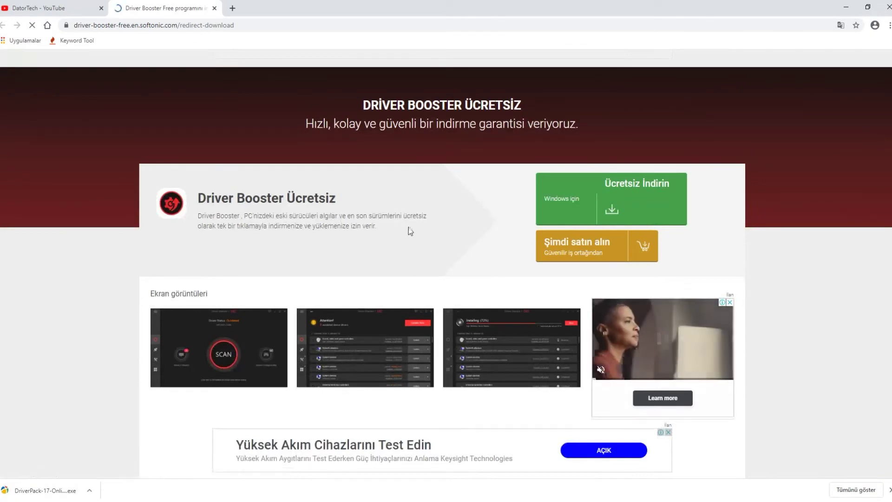
click(611, 209)
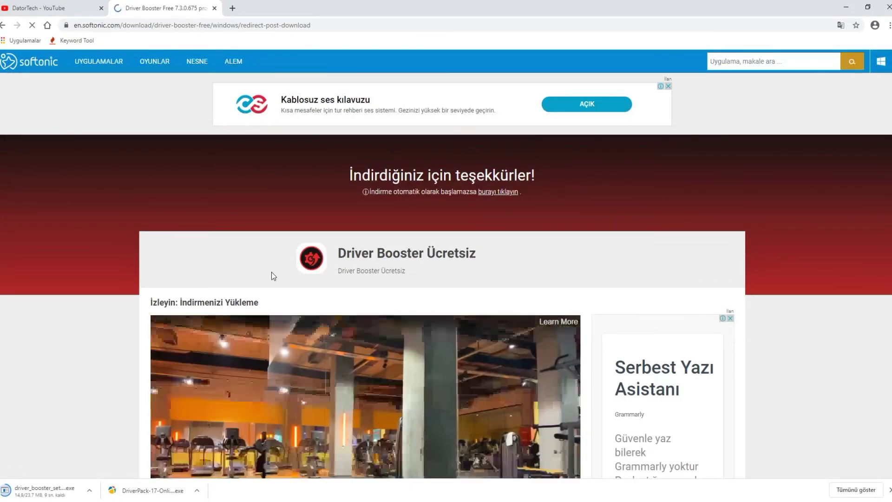
scroll(278, 271, down, 2)
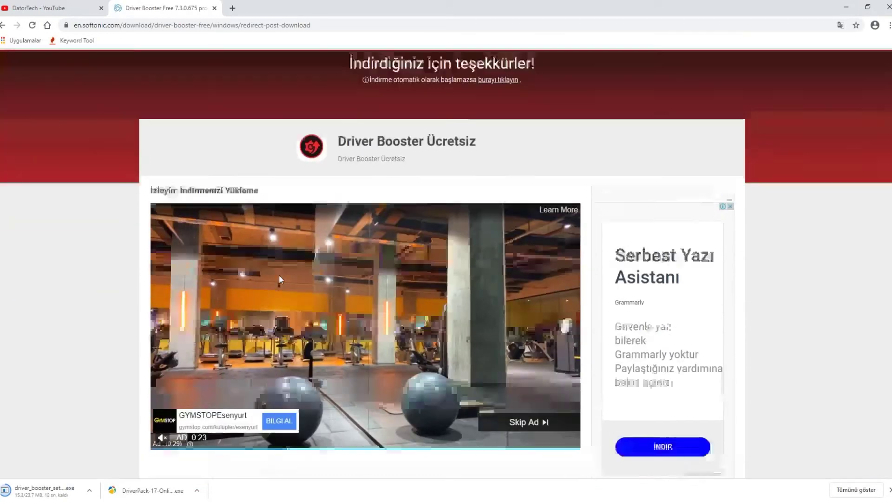
scroll(278, 275, down, 1)
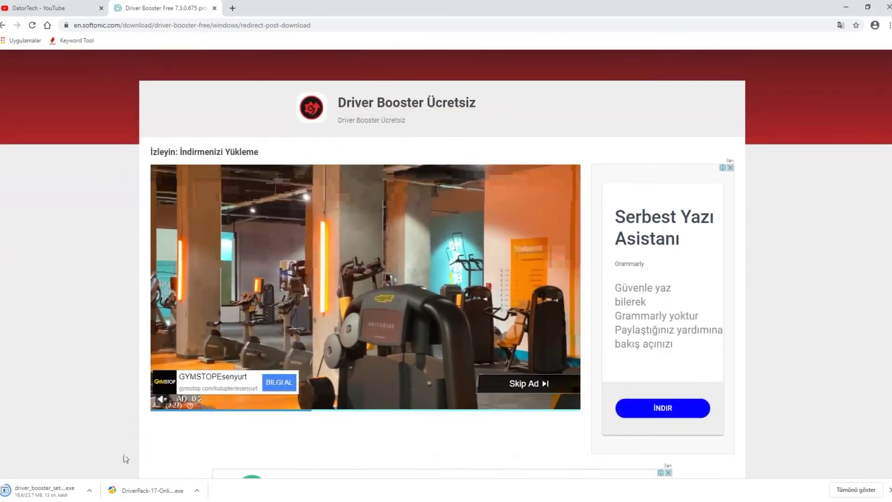
scroll(124, 419, down, 1)
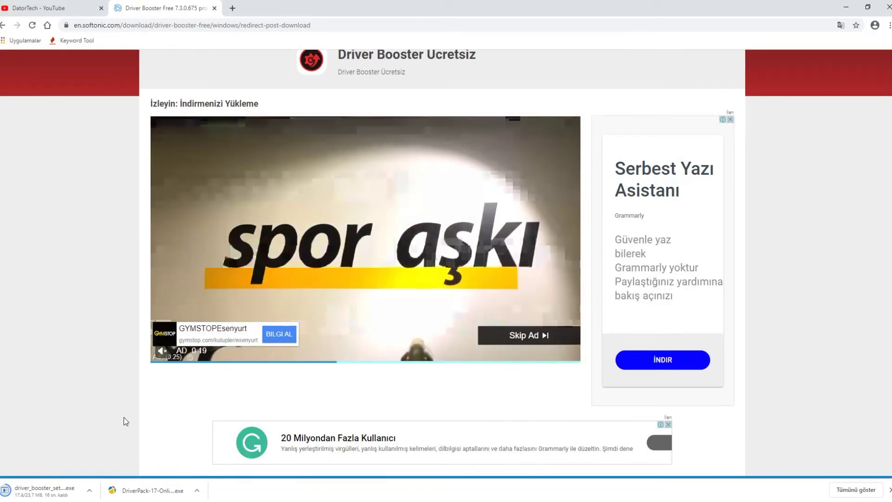
scroll(124, 421, down, 1)
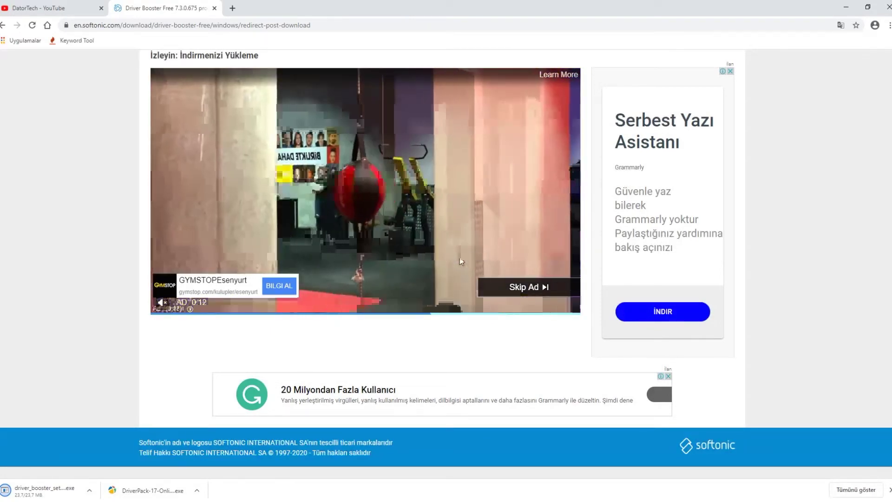
Step: Minimize the browser, move the driver_booster_setup file to an empty area of the desktop, and run it
click(845, 7)
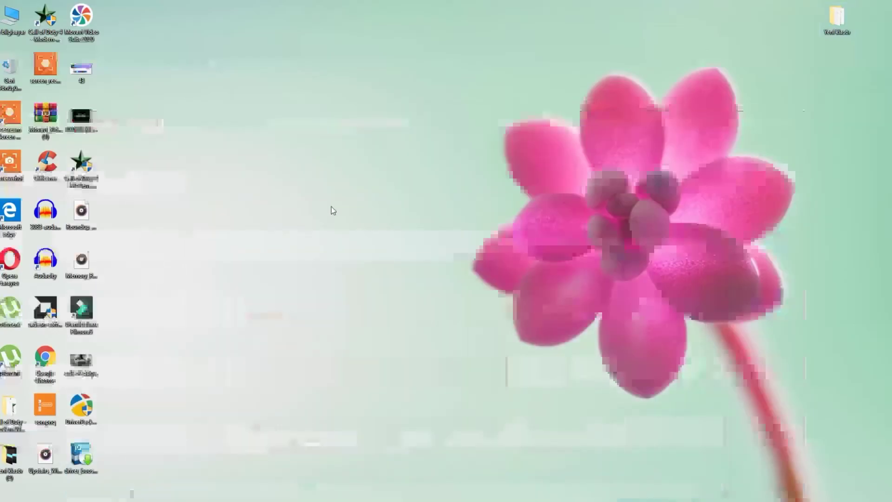
drag(93, 449, 264, 431)
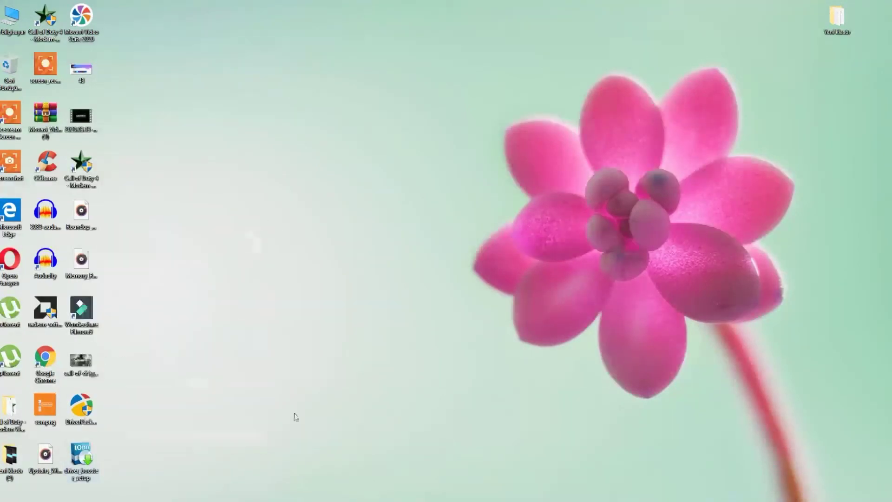
drag(84, 454, 430, 145)
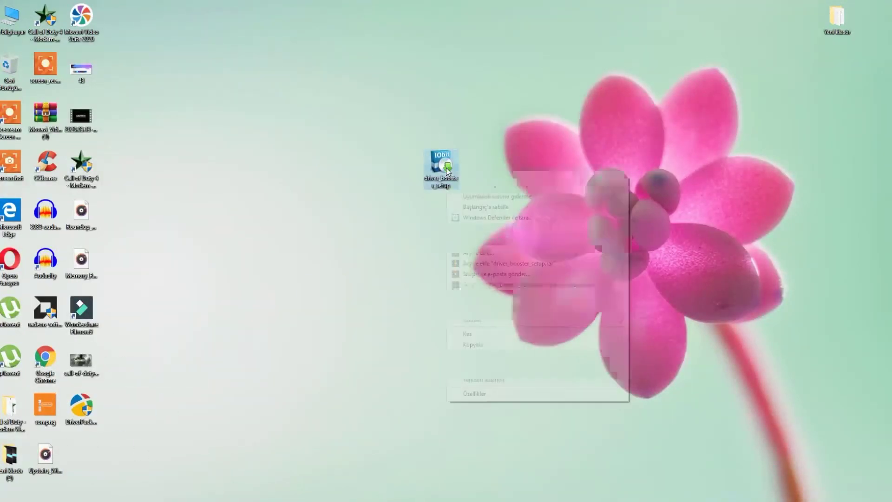
right_click(446, 151)
click(483, 188)
click(417, 322)
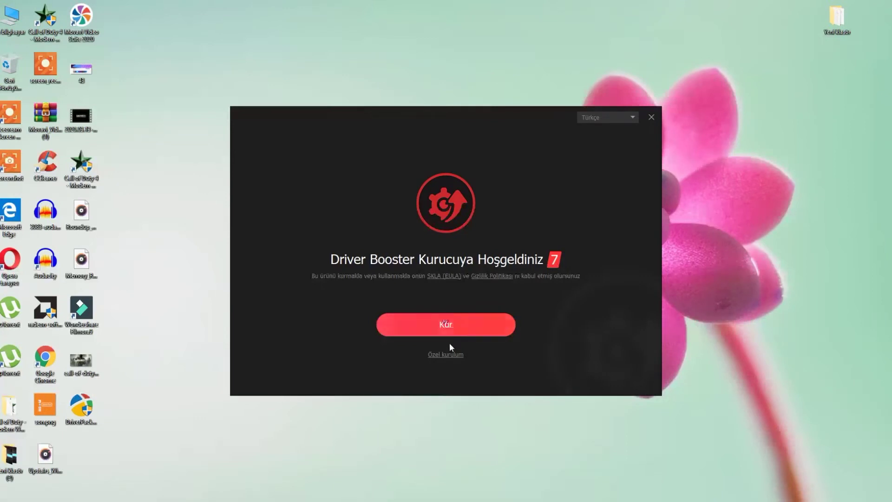
Step: Choose the custom installation for Driver Booster, enable creating a desktop icon, and start the installation
click(450, 356)
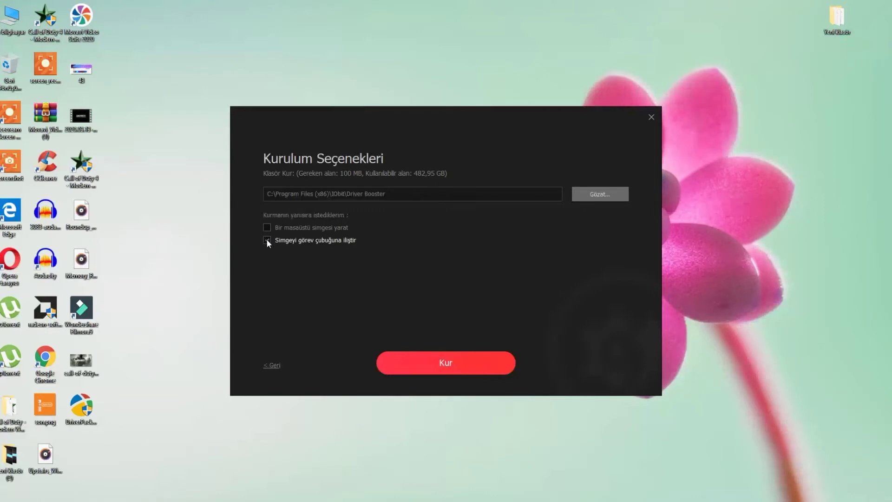
click(267, 227)
click(423, 364)
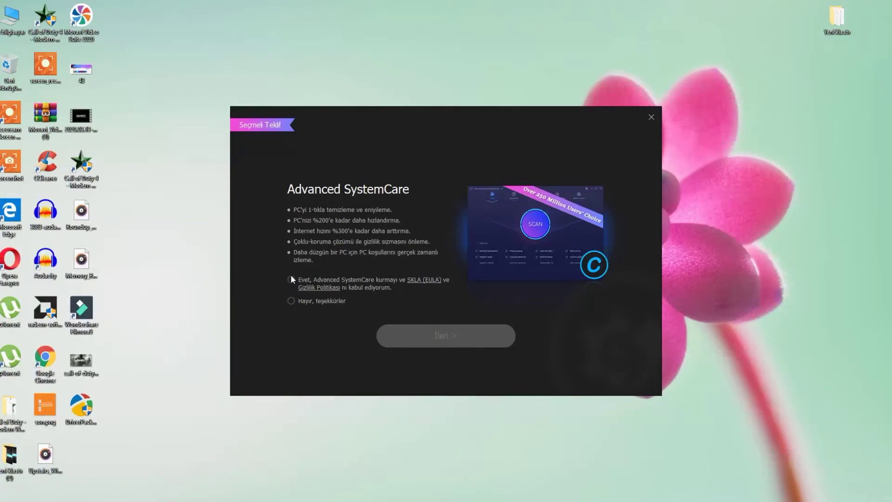
Step: Decline the optional Advanced SystemCare offer and the IObit newsletter subscription during setup
click(291, 301)
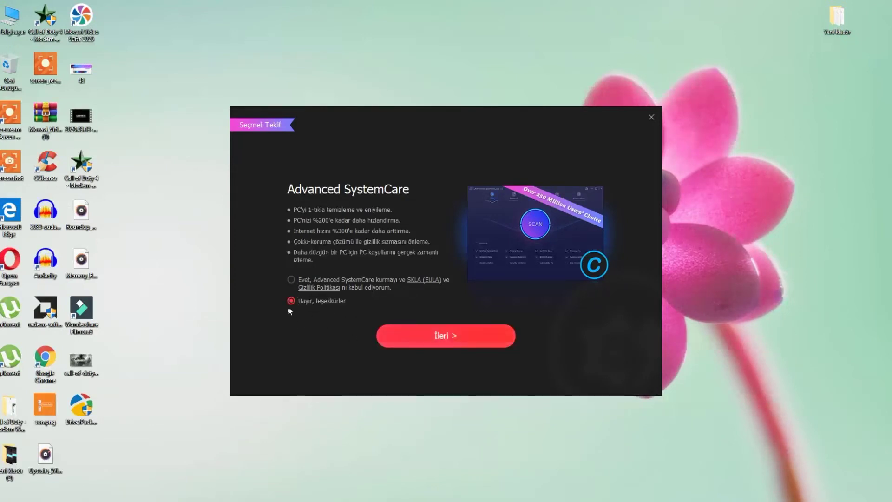
click(416, 333)
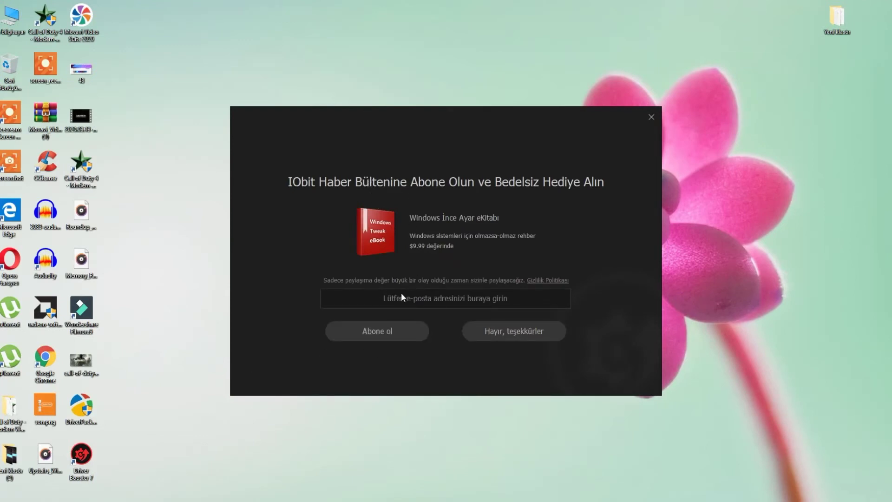
click(485, 330)
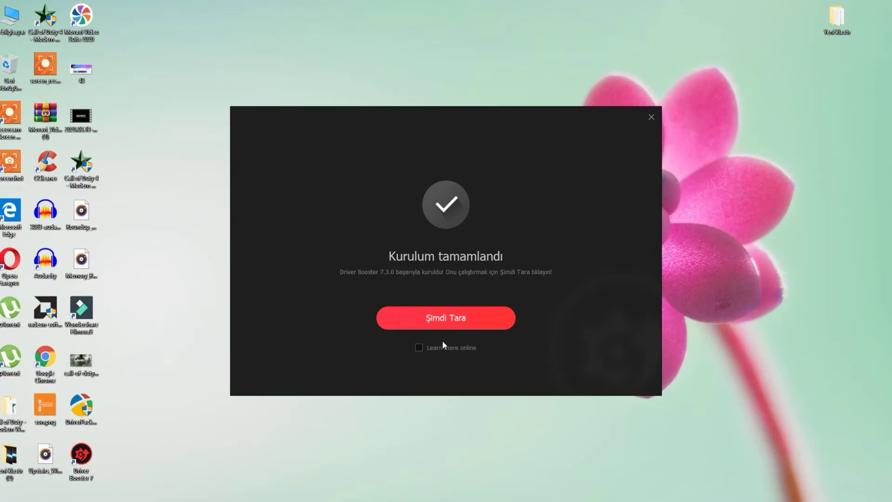
Step: Finish the Driver Booster setup by starting a driver scan, without choosing to learn more online
drag(417, 347, 449, 354)
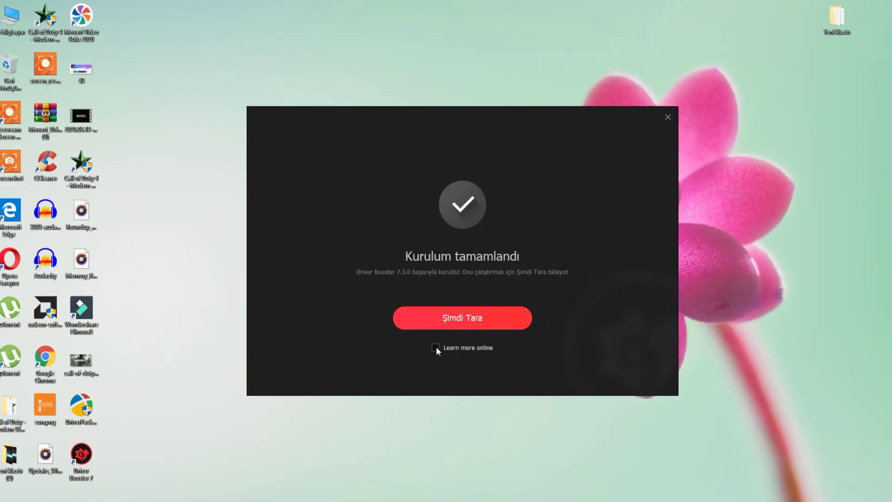
click(440, 318)
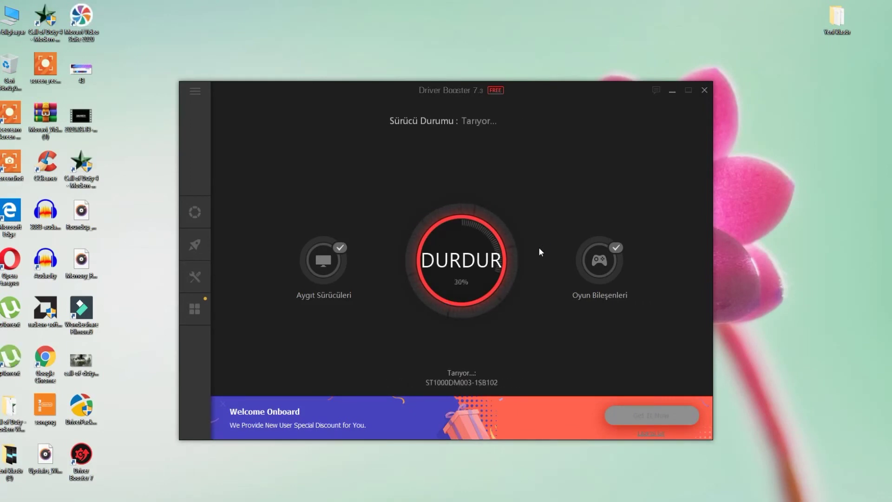
Step: Look through the recommended programs in the Action Center and point out the CCleaner desktop shortcut, returning it to its place
click(196, 310)
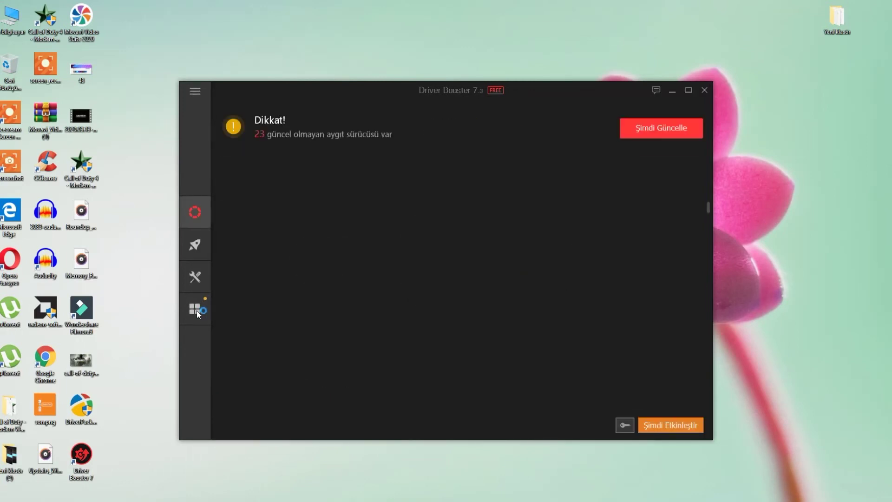
click(200, 311)
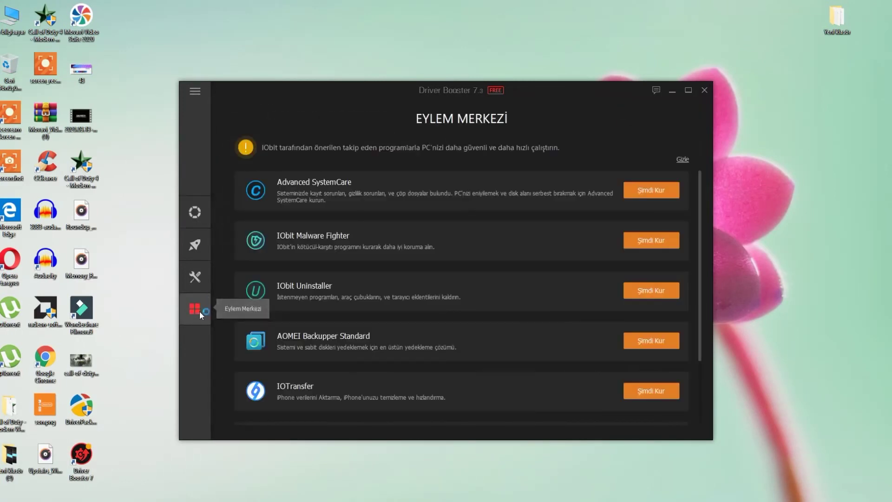
scroll(450, 228, down, 3)
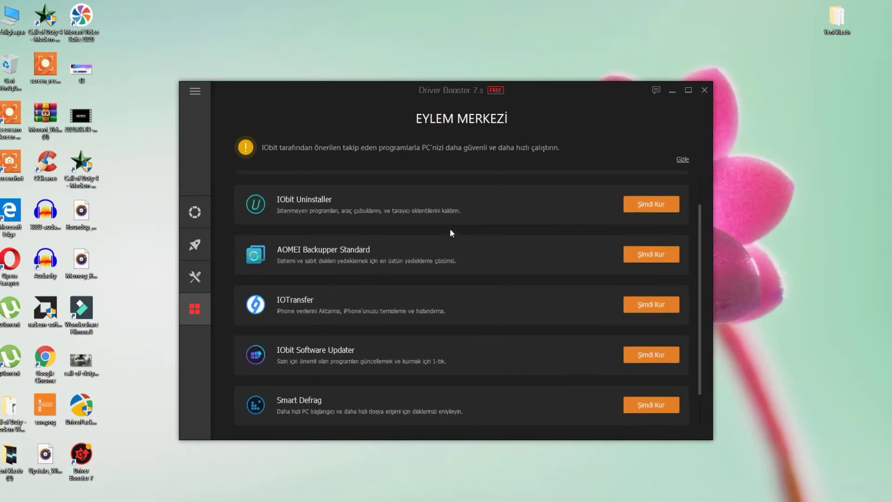
scroll(419, 226, up, 3)
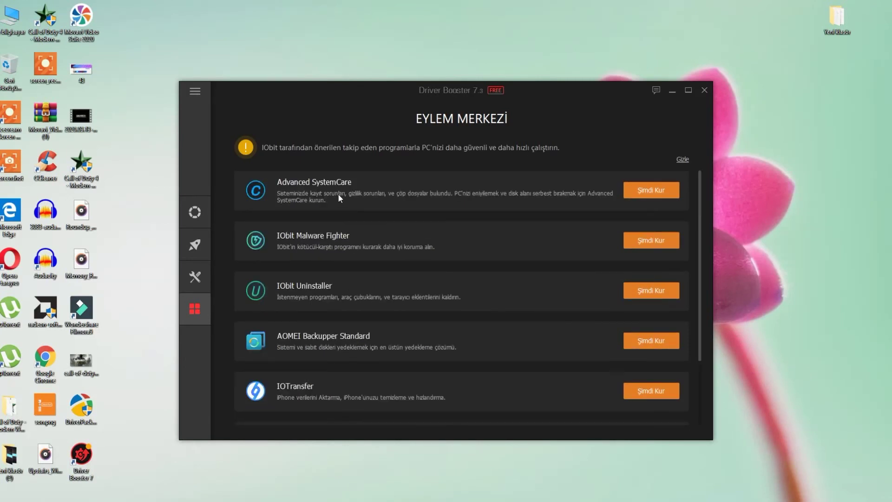
drag(314, 102, 364, 83)
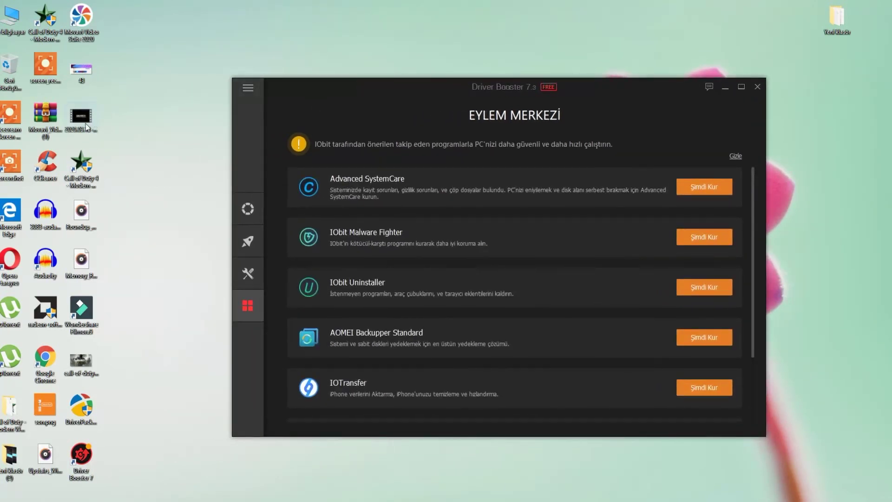
drag(46, 163, 184, 75)
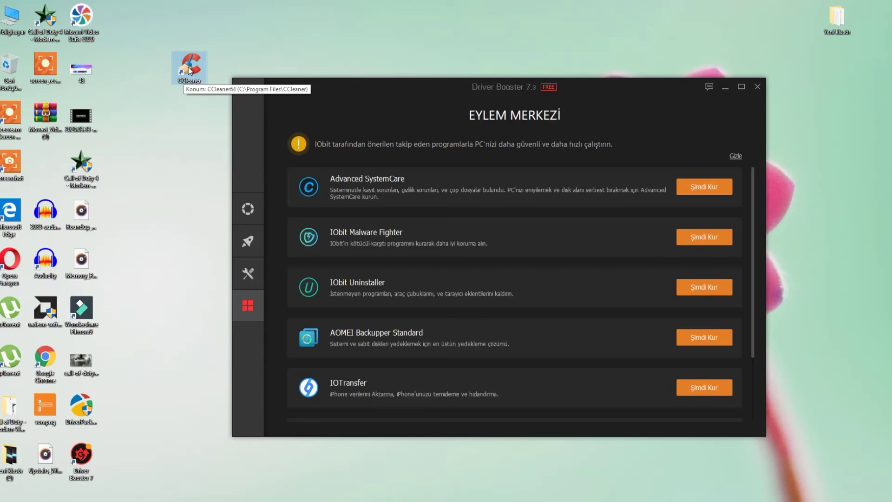
drag(190, 71, 161, 164)
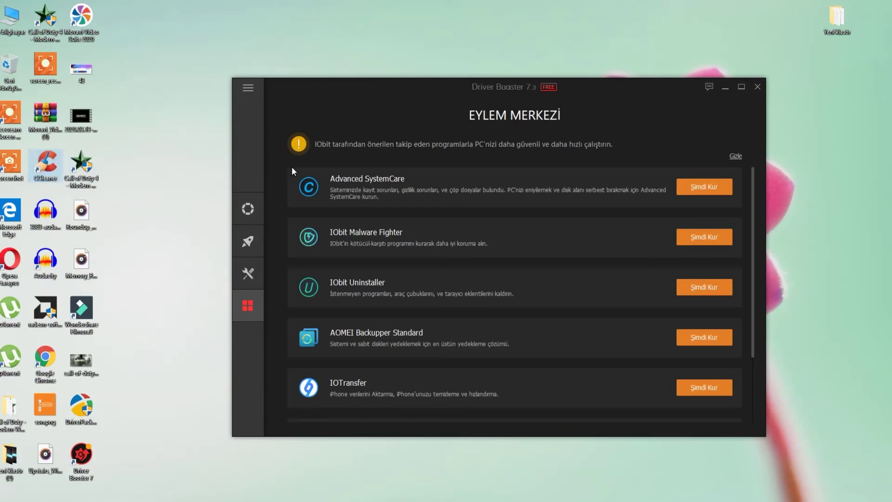
Step: Return to the driver scan results, maximize the window, and examine the lists of outdated and up-to-date drivers
click(248, 209)
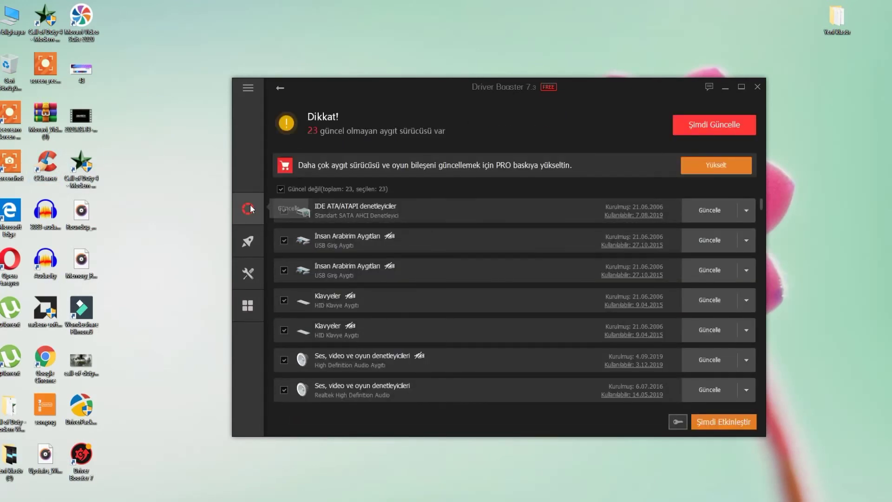
click(741, 87)
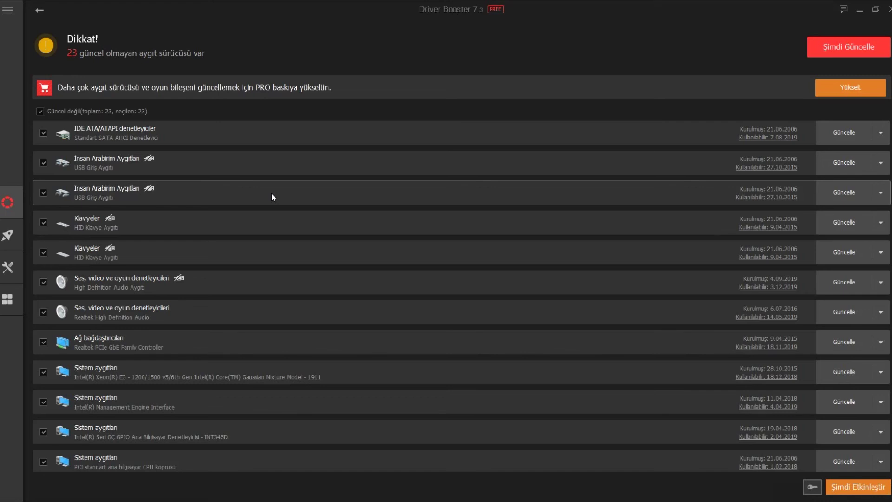
scroll(271, 193, down, 6)
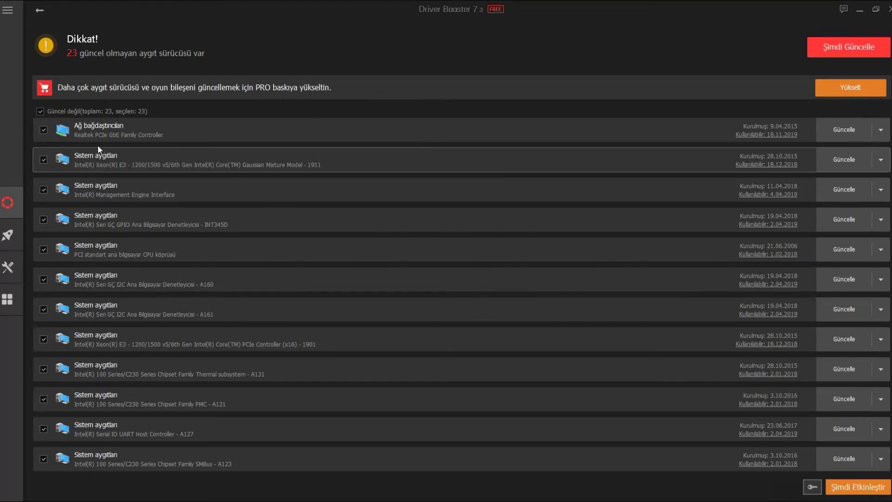
scroll(193, 228, down, 3)
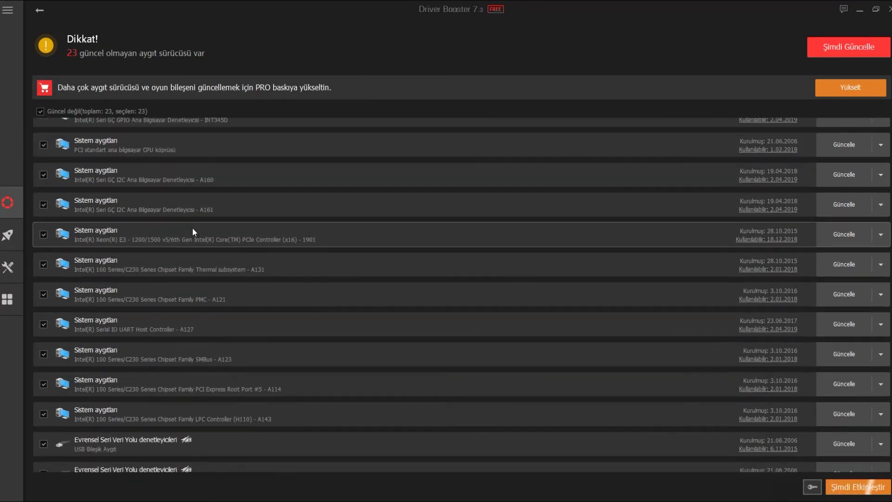
scroll(191, 227, down, 6)
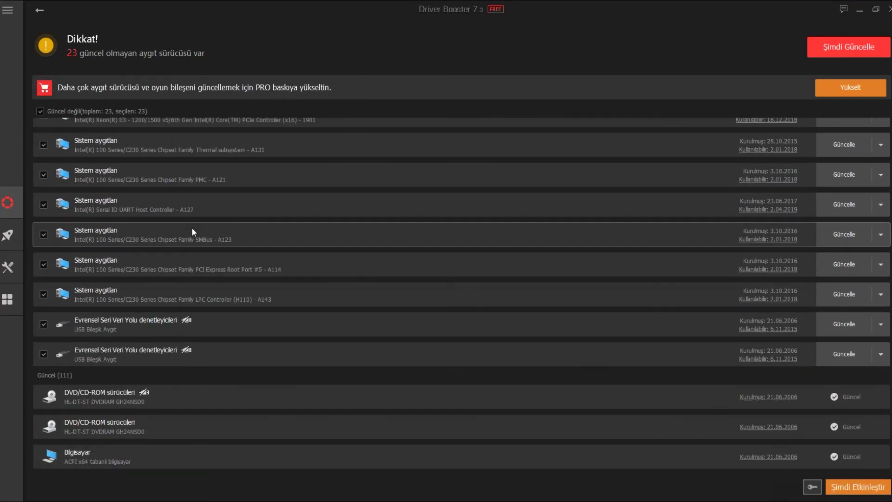
scroll(188, 225, down, 3)
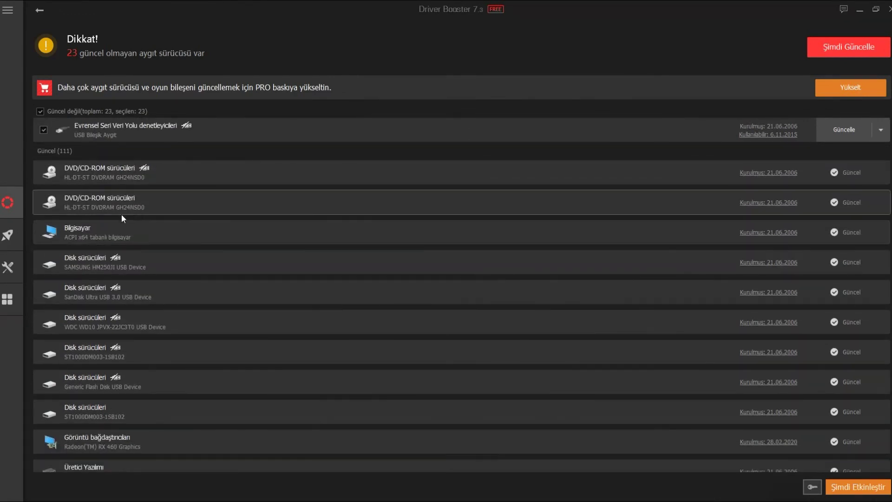
scroll(123, 213, down, 12)
scroll(122, 212, up, 12)
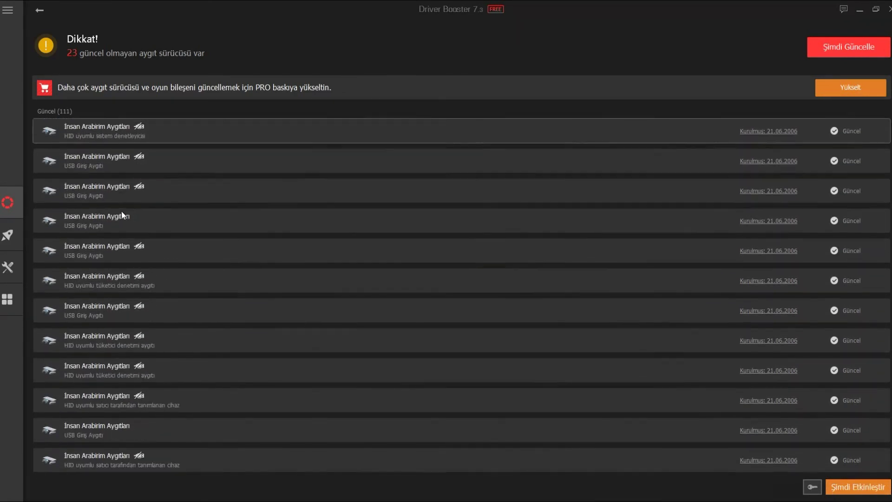
scroll(122, 208, up, 15)
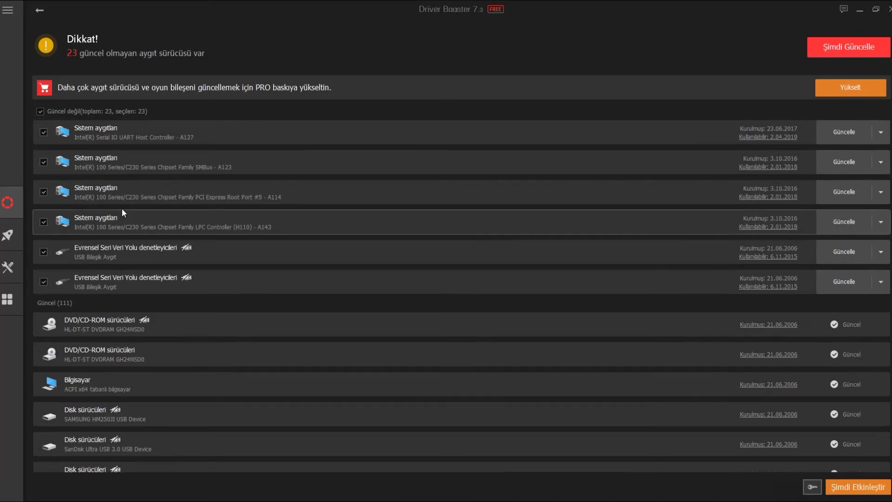